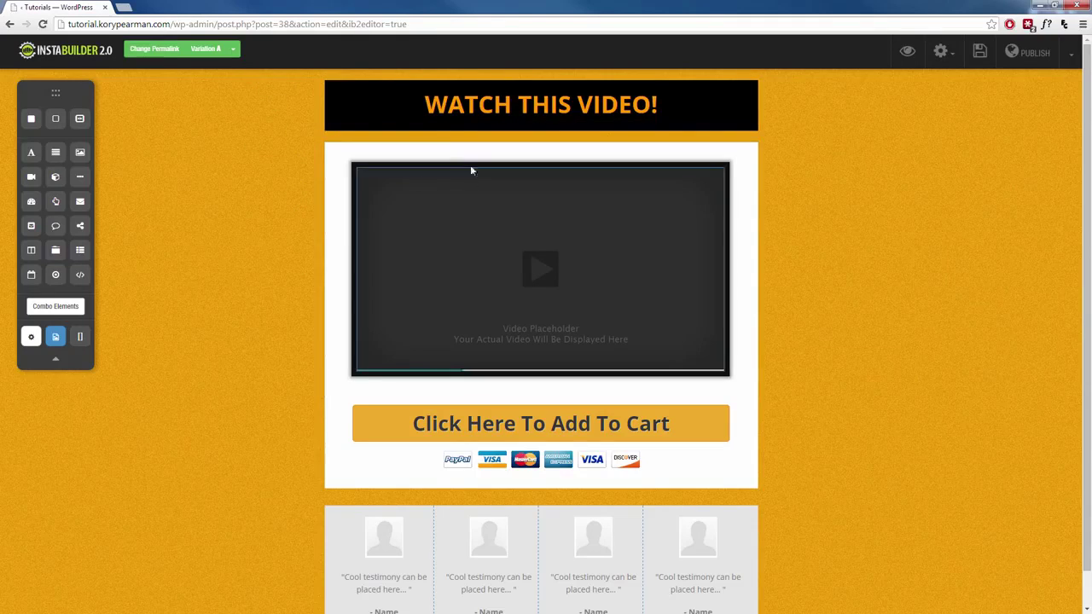
# Create a new page variation by duplicating the current variation.
pyautogui.click(235, 54)
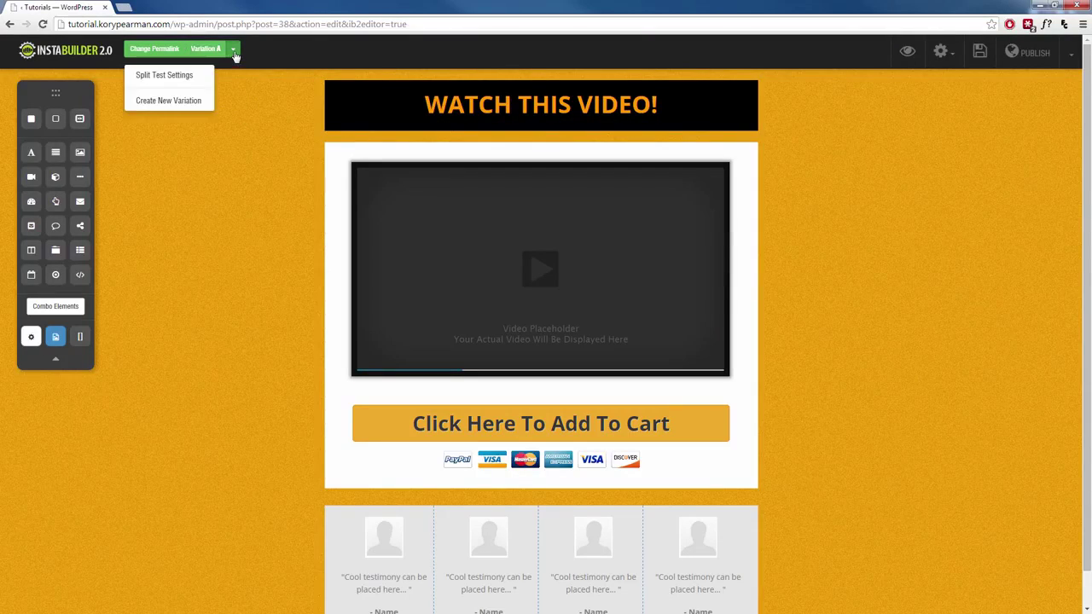
pyautogui.click(178, 101)
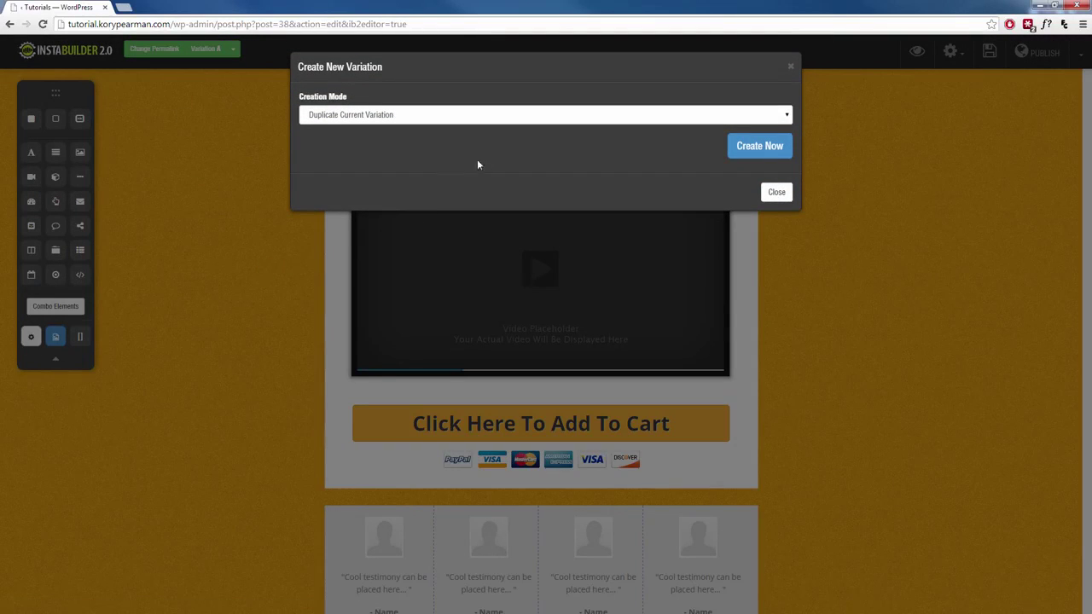
pyautogui.click(538, 115)
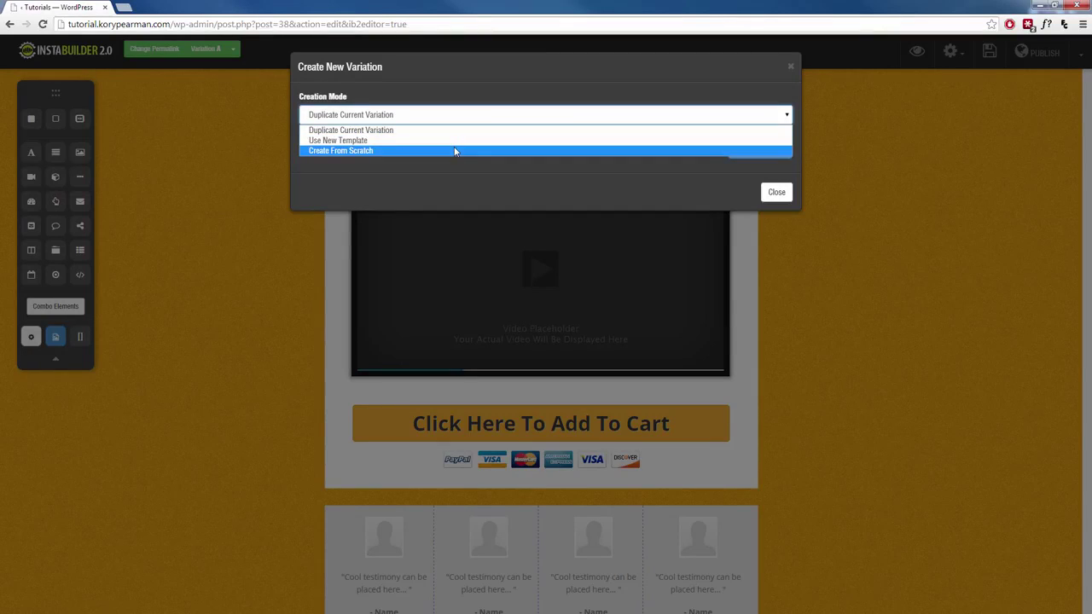
pyautogui.click(435, 133)
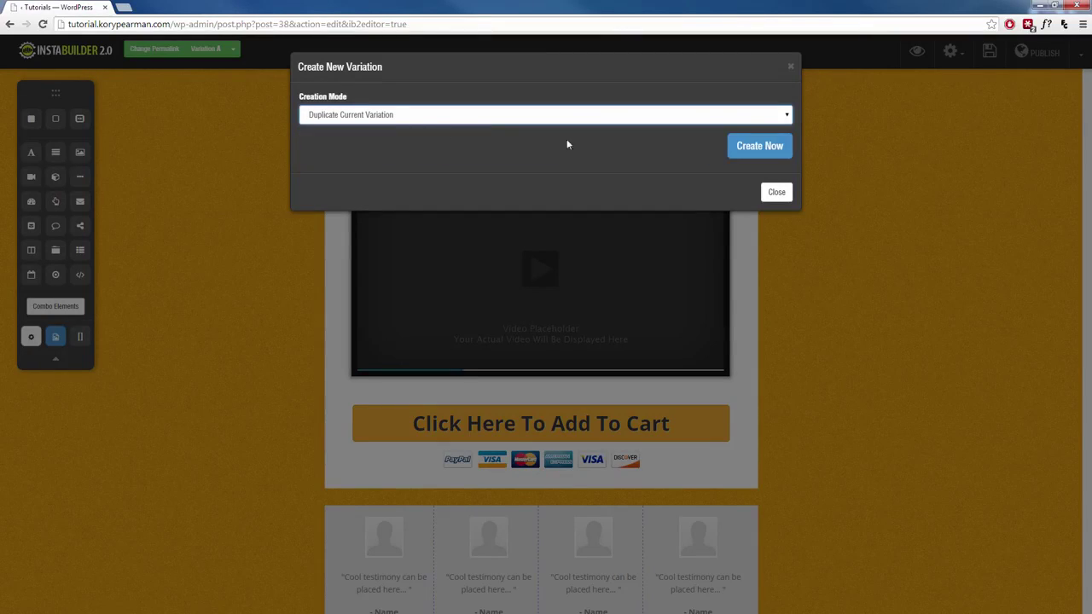
pyautogui.click(750, 152)
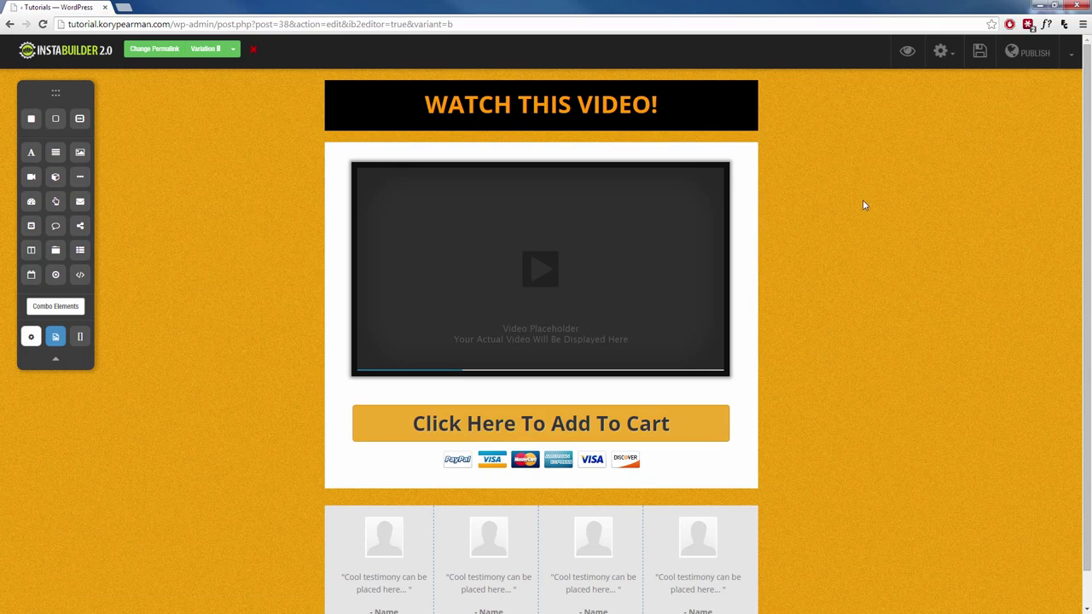
# Set Variation B's page background image to the pre-made bright green textured pattern and hide the settings panel.
pyautogui.click(941, 66)
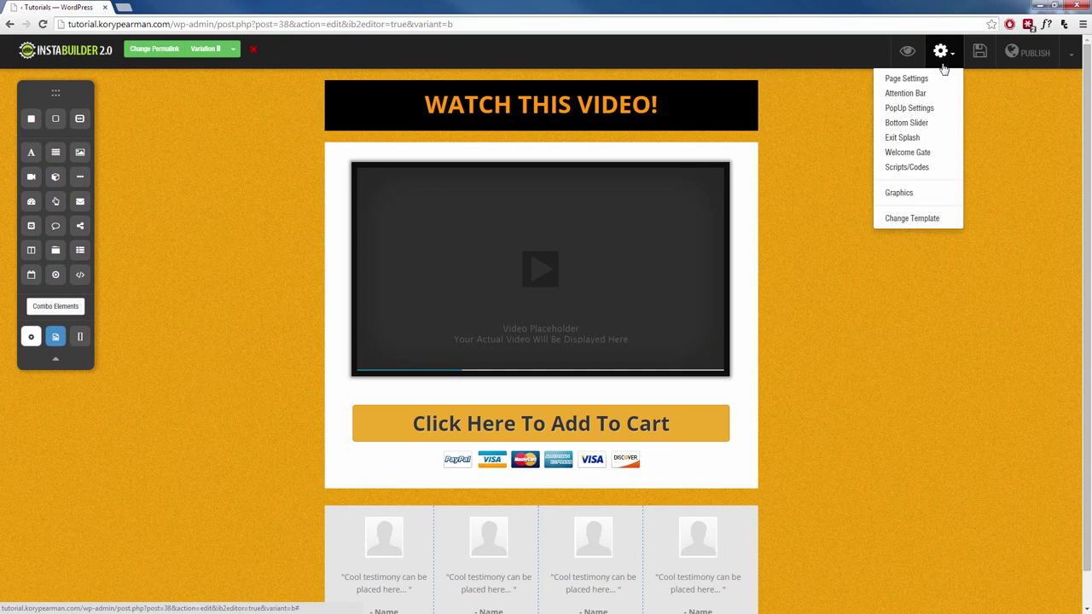
pyautogui.click(920, 78)
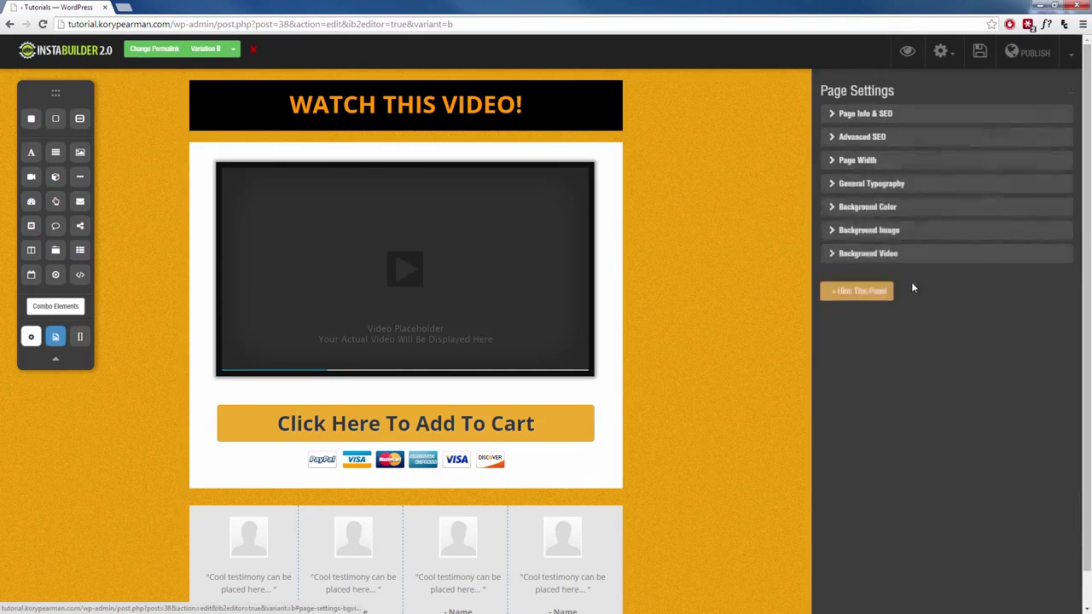
pyautogui.click(893, 229)
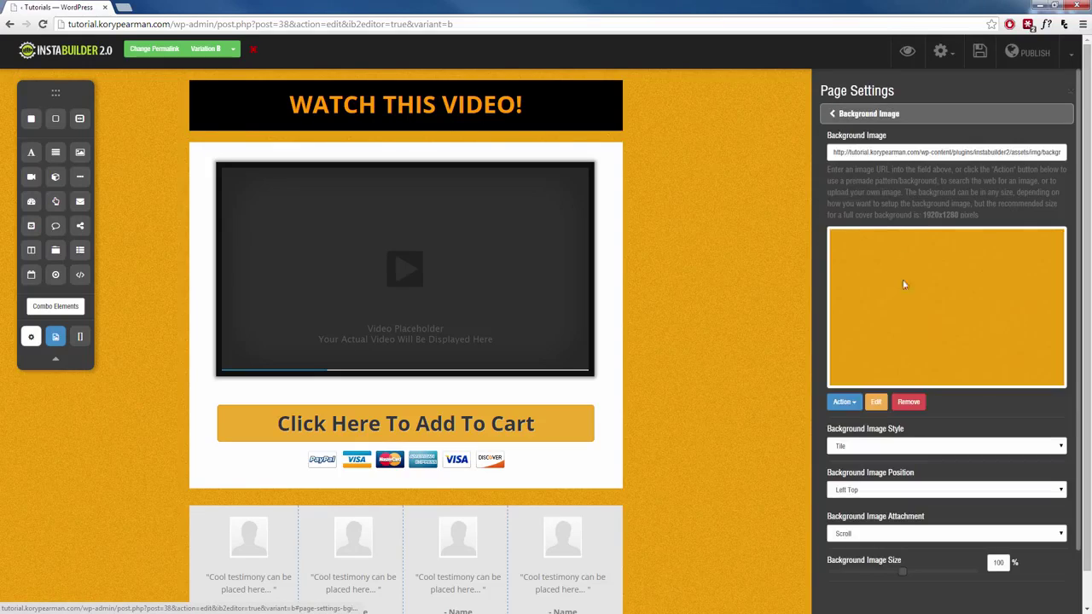
pyautogui.click(843, 402)
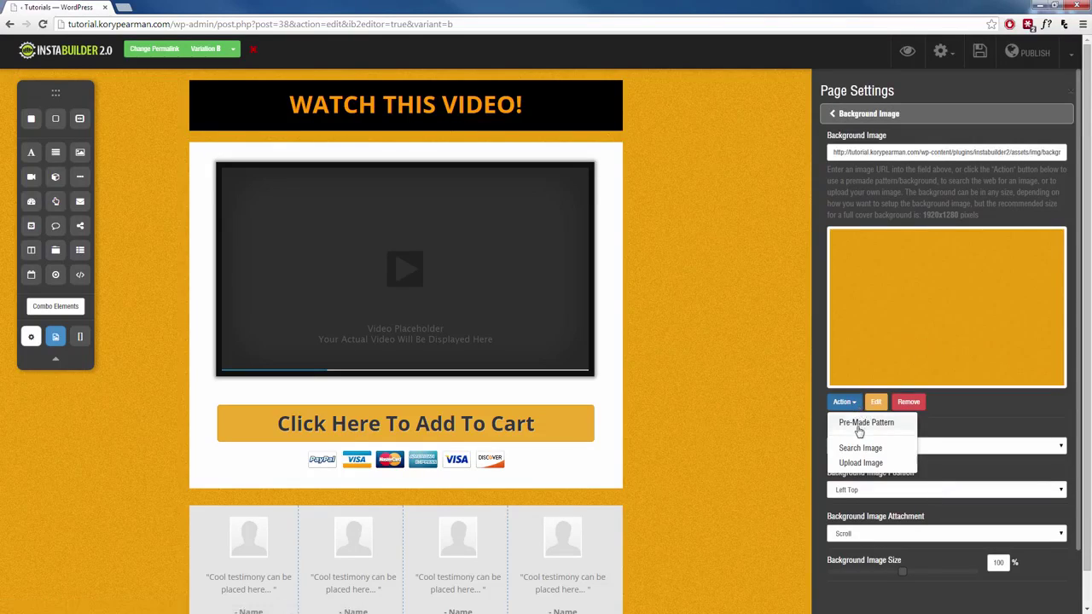
pyautogui.click(863, 422)
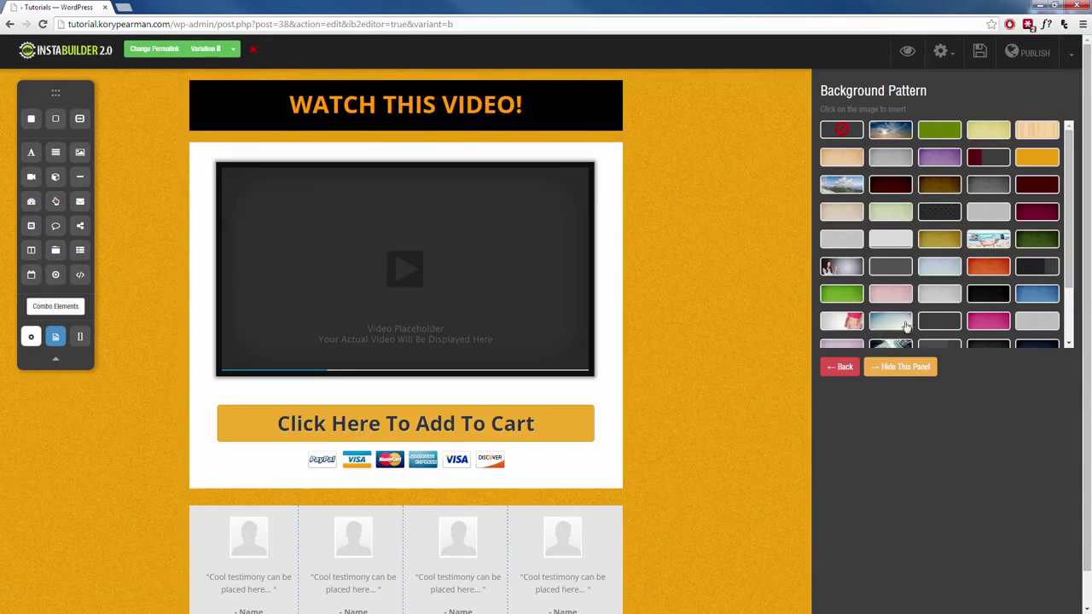
pyautogui.click(855, 299)
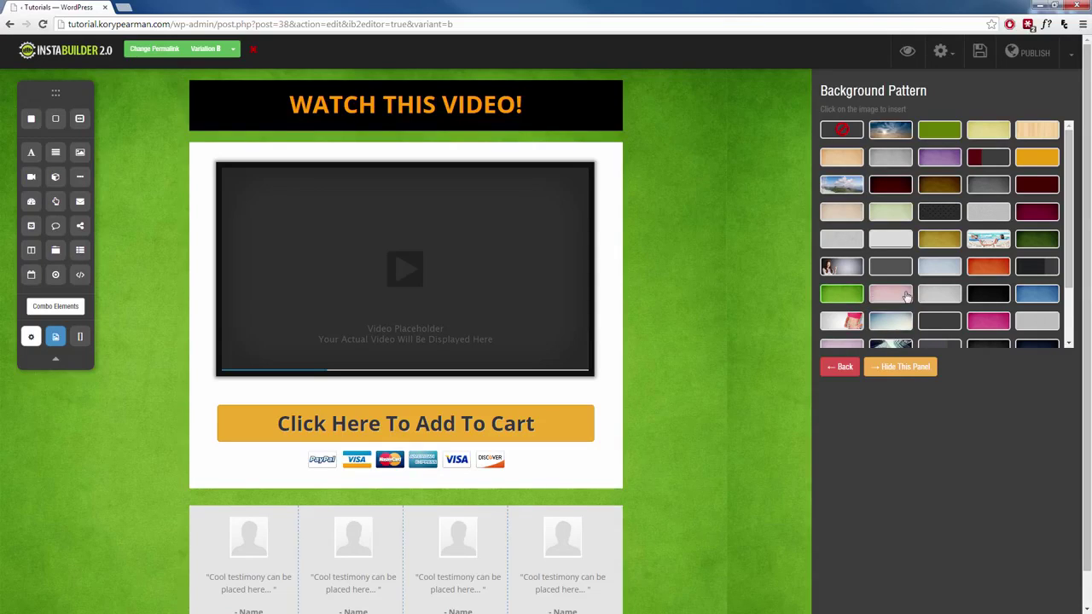
pyautogui.click(843, 368)
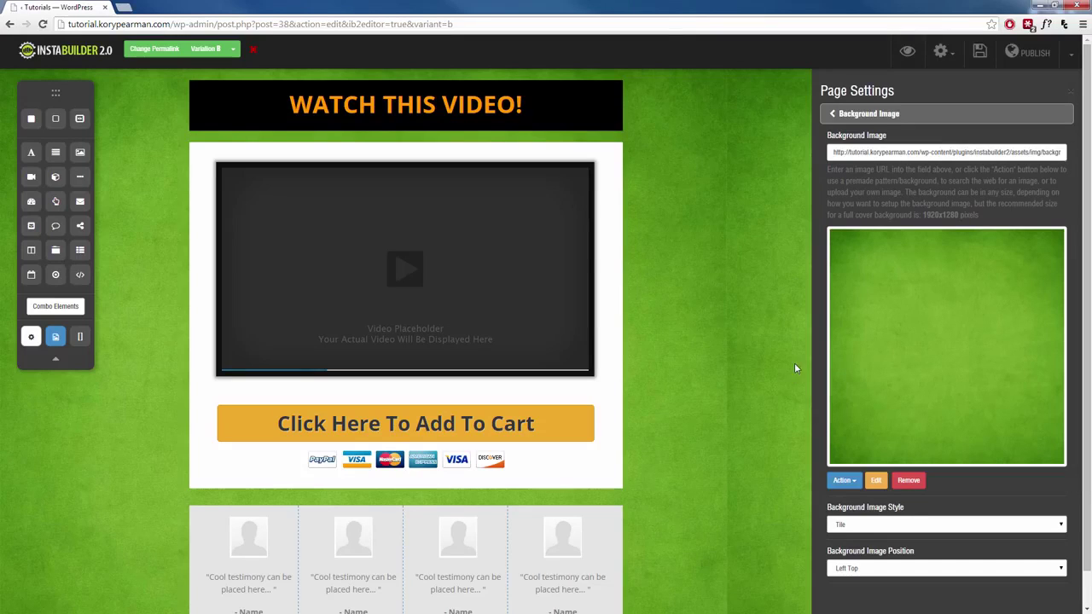
pyautogui.scroll(-3, 865, 370)
pyautogui.click(858, 569)
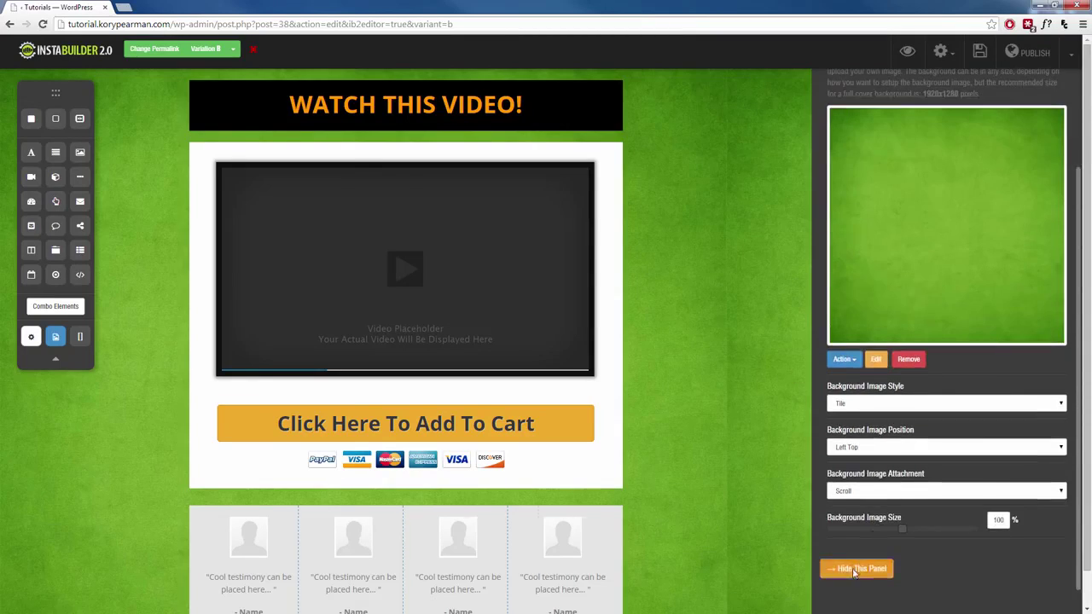
# Open the split test settings and set the traffic weight of Variation A to 90%.
pyautogui.click(234, 50)
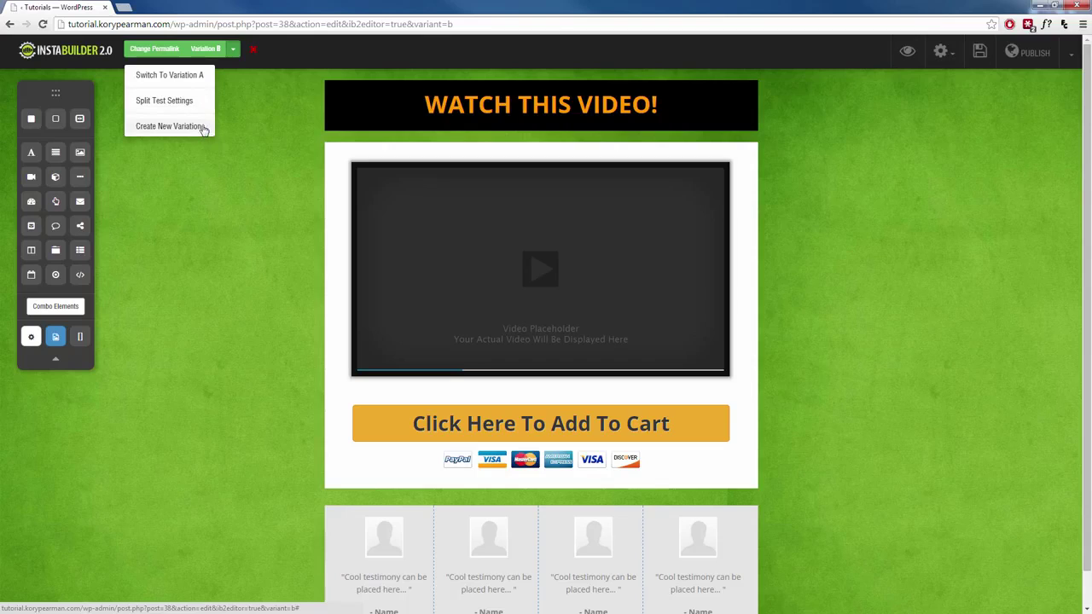
pyautogui.click(167, 103)
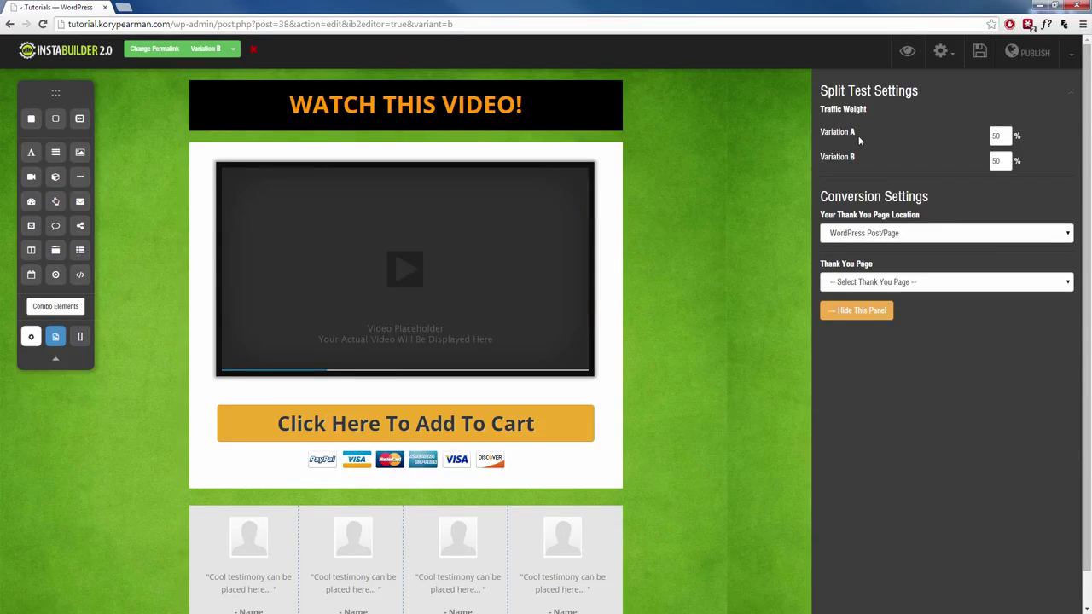
pyautogui.doubleClick(1004, 135)
pyautogui.doubleClick(992, 138)
pyautogui.write('90')
pyautogui.click(863, 166)
# Set the traffic weights of Variation A and Variation B to 50% each.
pyautogui.doubleClick(996, 136)
pyautogui.write('50')
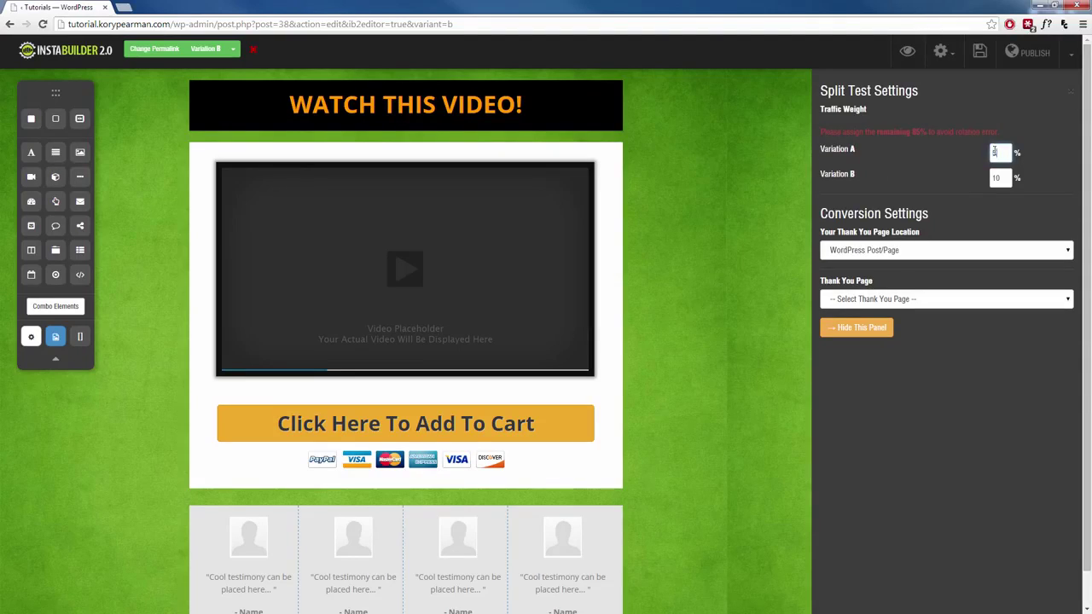
pyautogui.doubleClick(1000, 176)
pyautogui.write('50')
pyautogui.click(1052, 184)
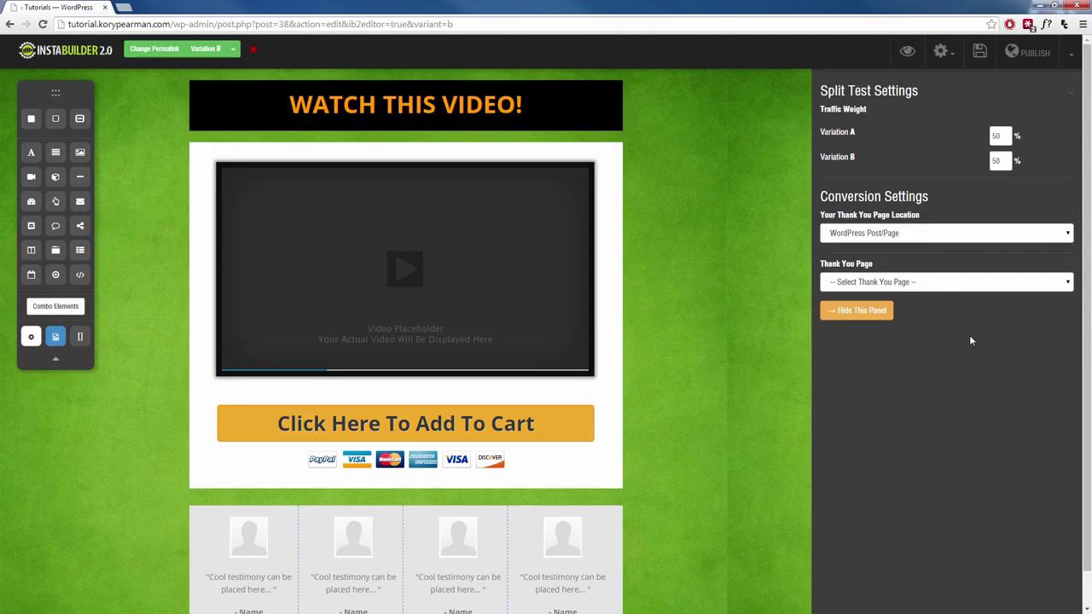
# Choose Sample Page as the thank you page in the conversion settings.
pyautogui.click(947, 289)
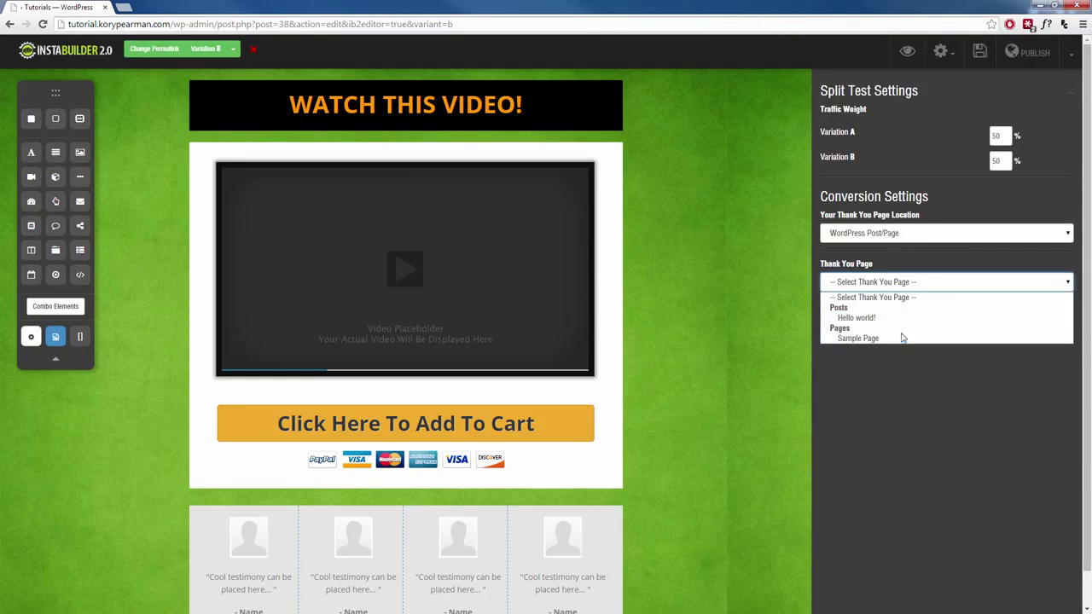
pyautogui.click(895, 338)
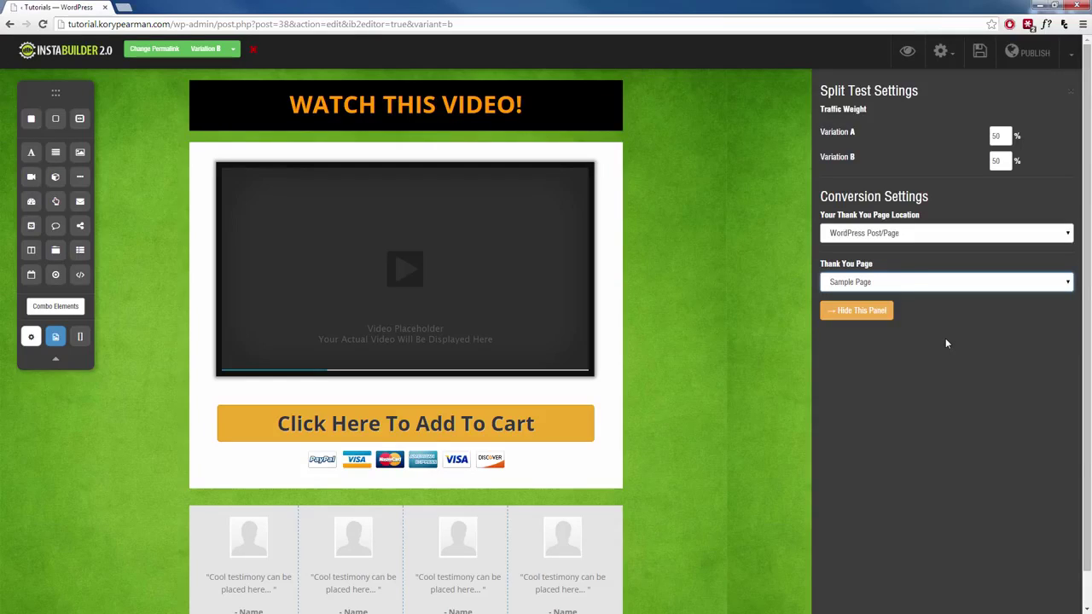
pyautogui.click(946, 337)
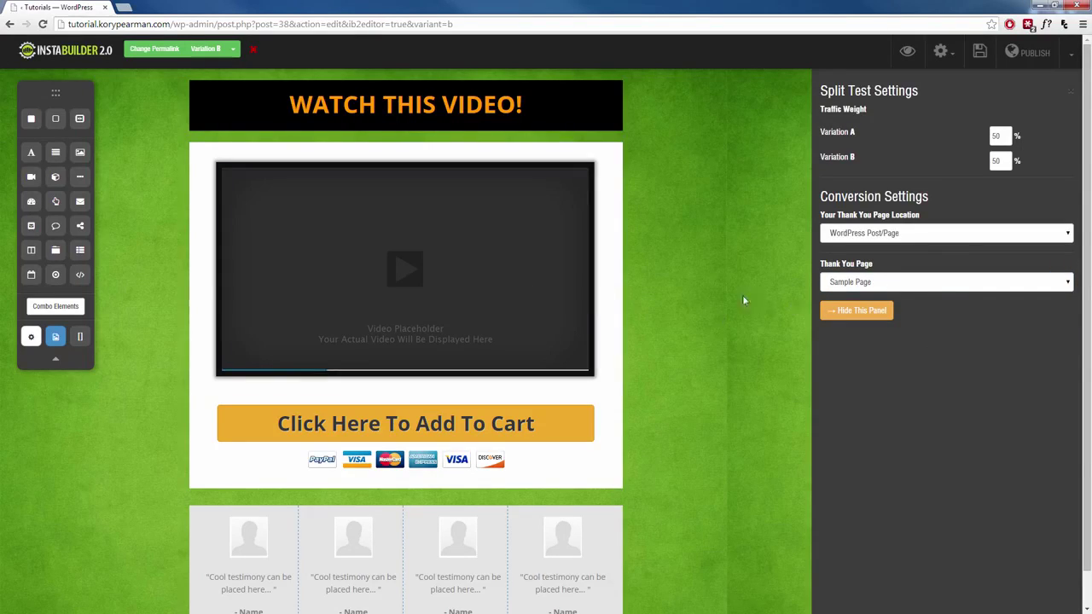
# Set the thank you page location to External Page, select the whole conversion tracking code, and hide the panel.
pyautogui.click(955, 236)
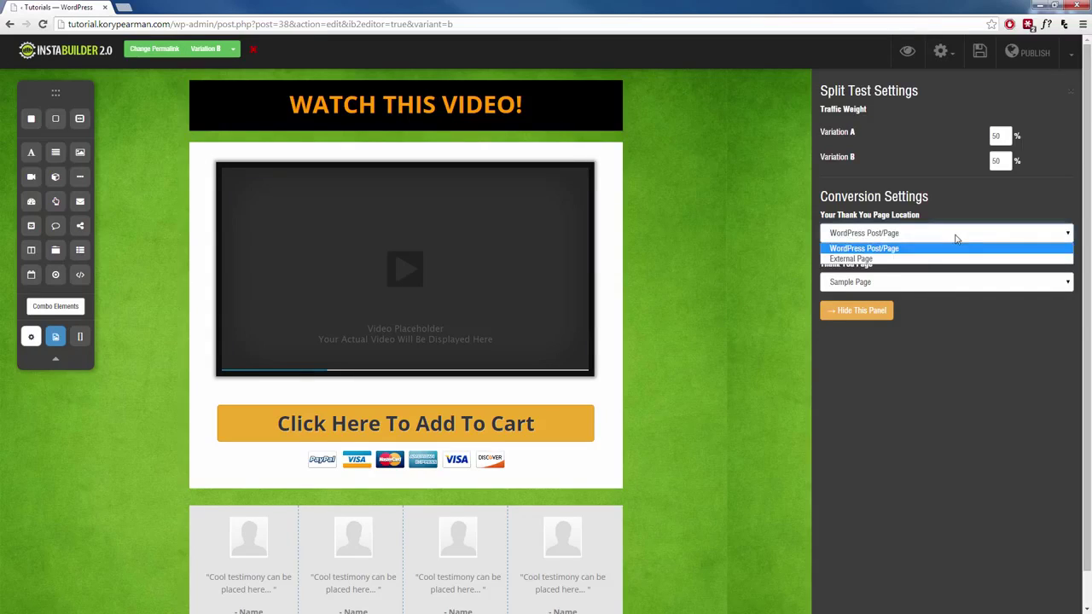
pyautogui.click(898, 260)
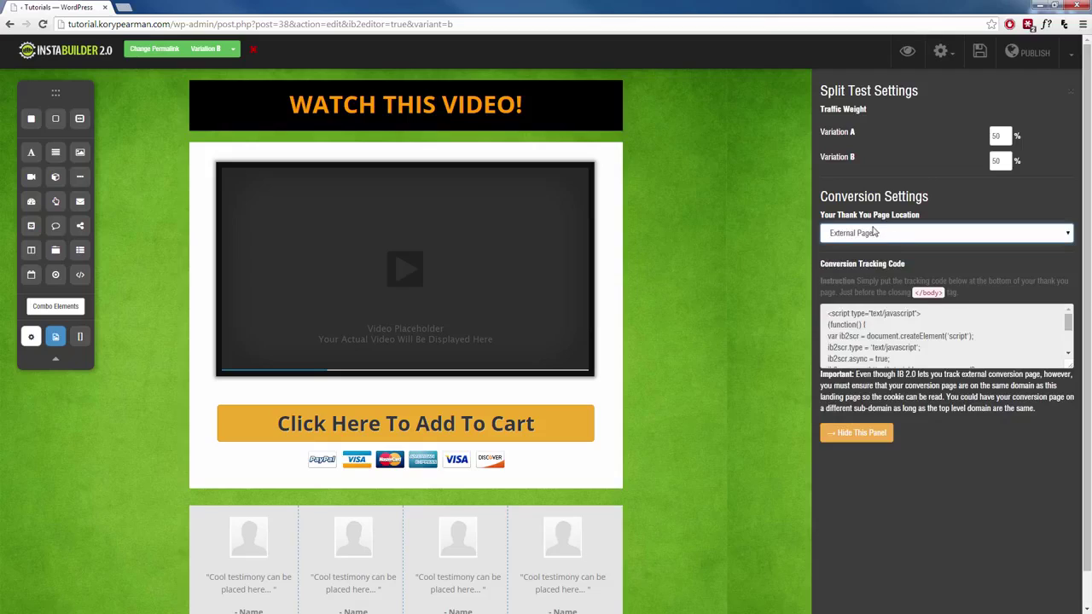
pyautogui.click(827, 318)
pyautogui.hotkey('ctrl', 'a')
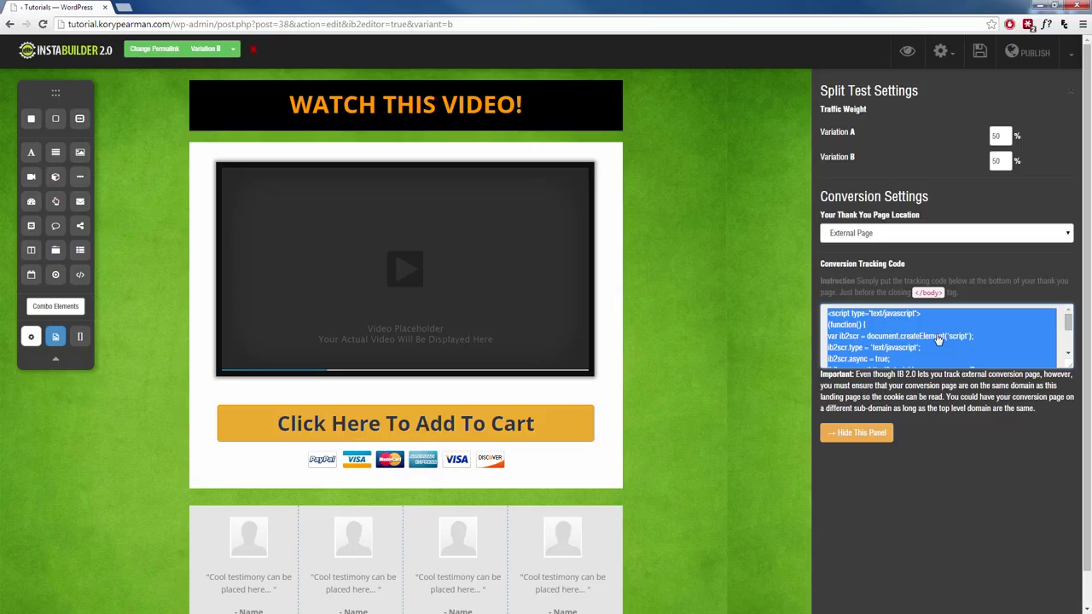
pyautogui.click(857, 432)
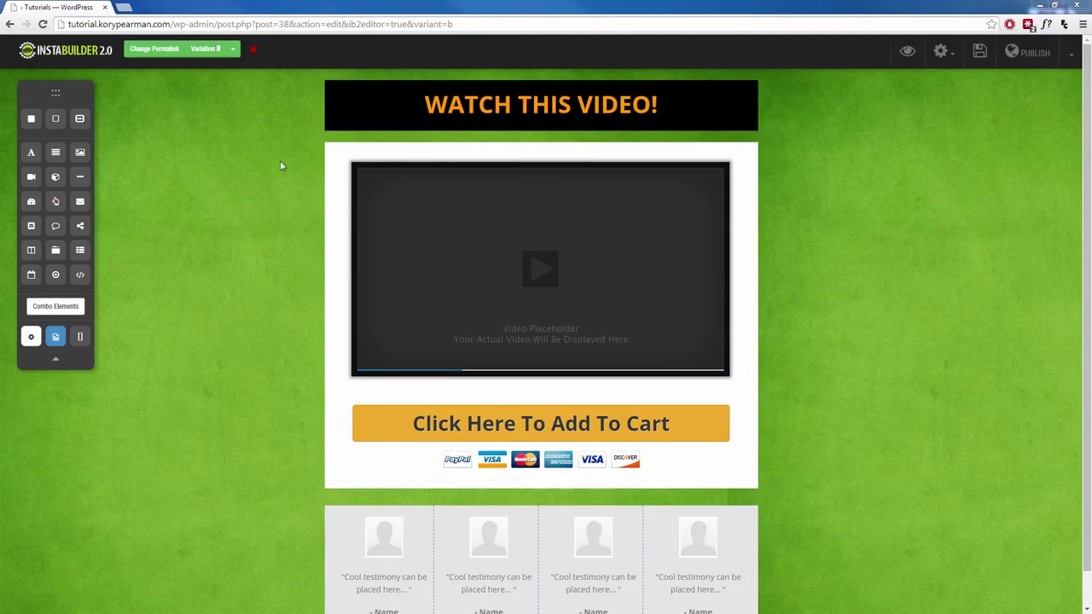
# Switch the editor to Variation A.
pyautogui.click(235, 51)
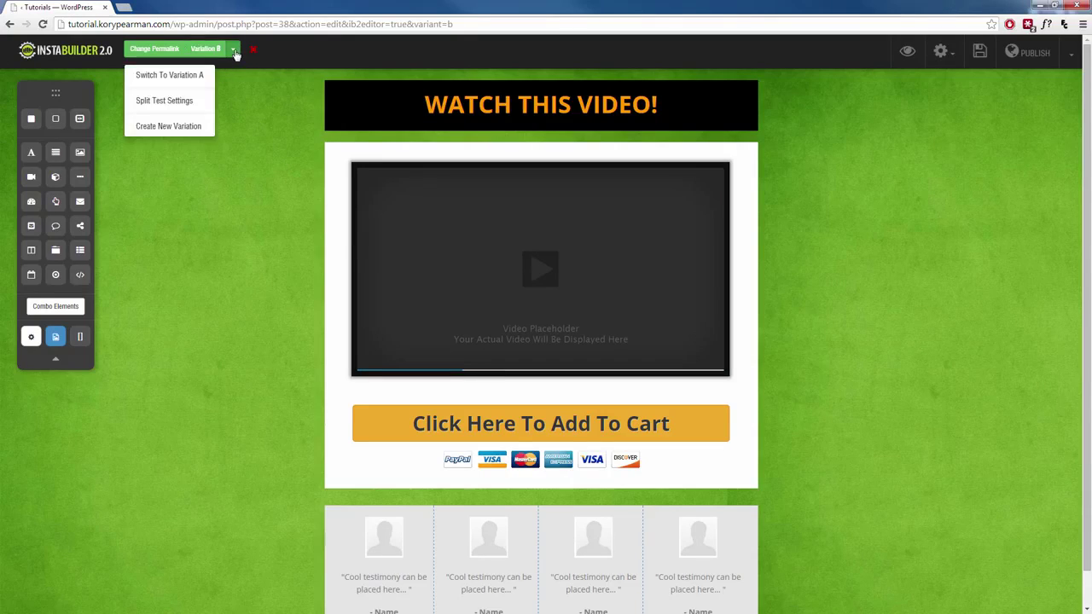
pyautogui.click(164, 75)
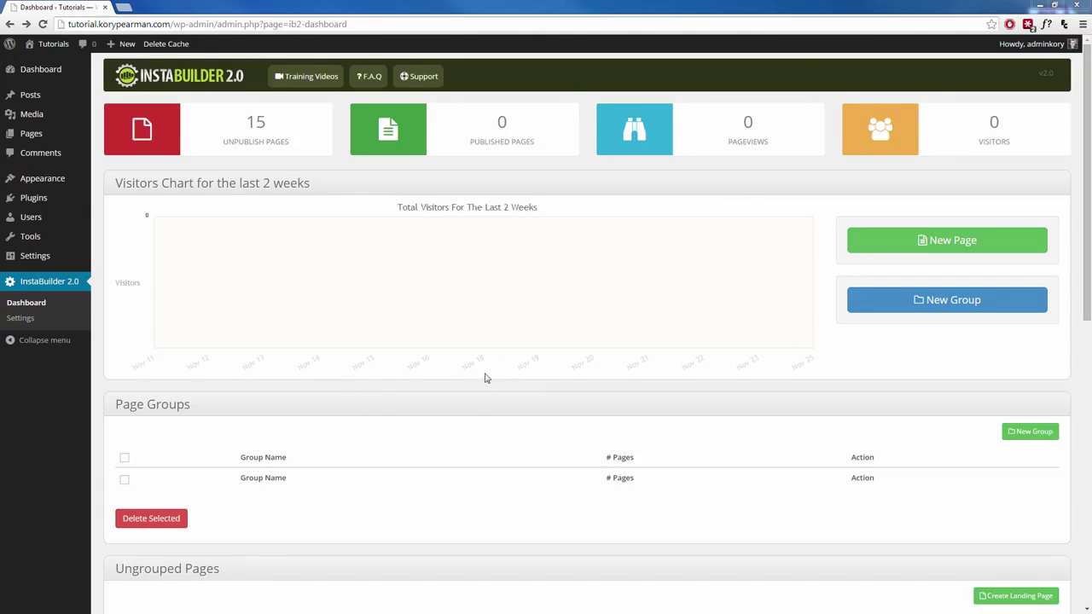
# Open the stats of the yellowwall page and examine Variation B's improvement and chance to beat the original.
pyautogui.scroll(-2, 462, 460)
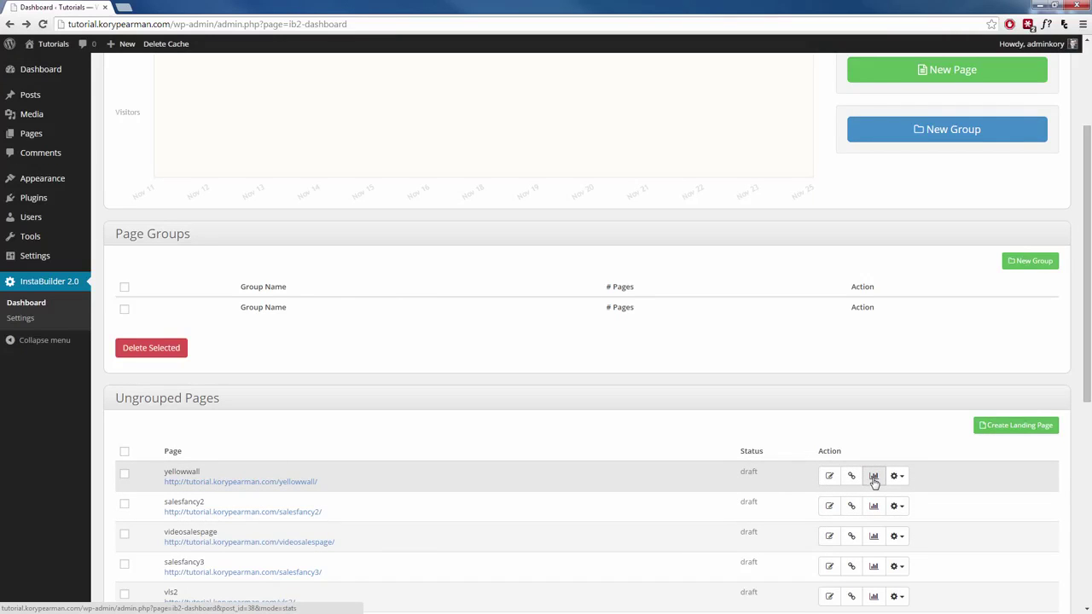
pyautogui.click(871, 482)
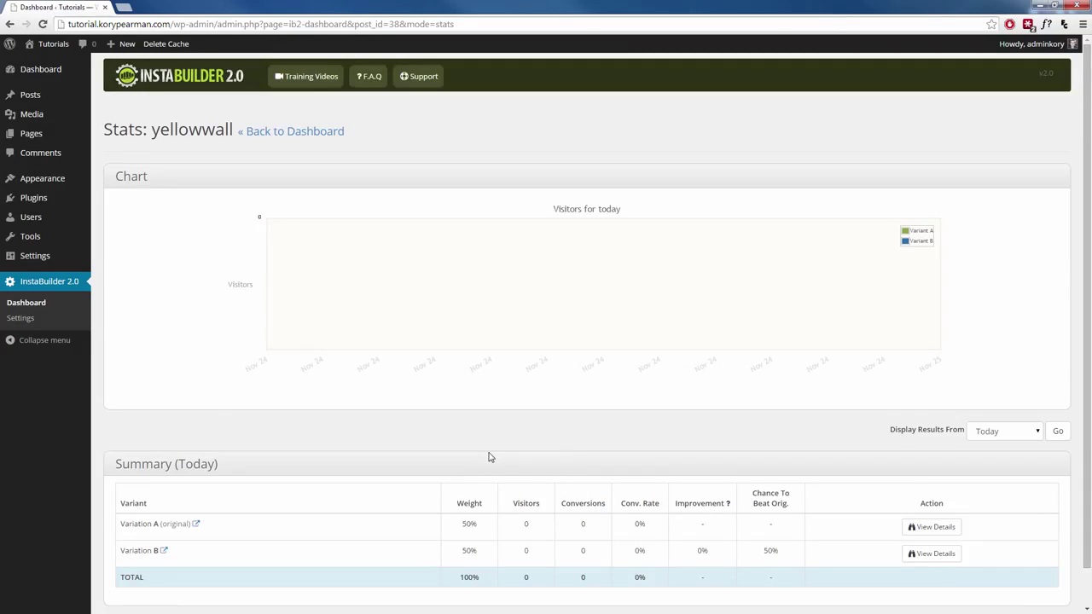
pyautogui.scroll(-1, 490, 457)
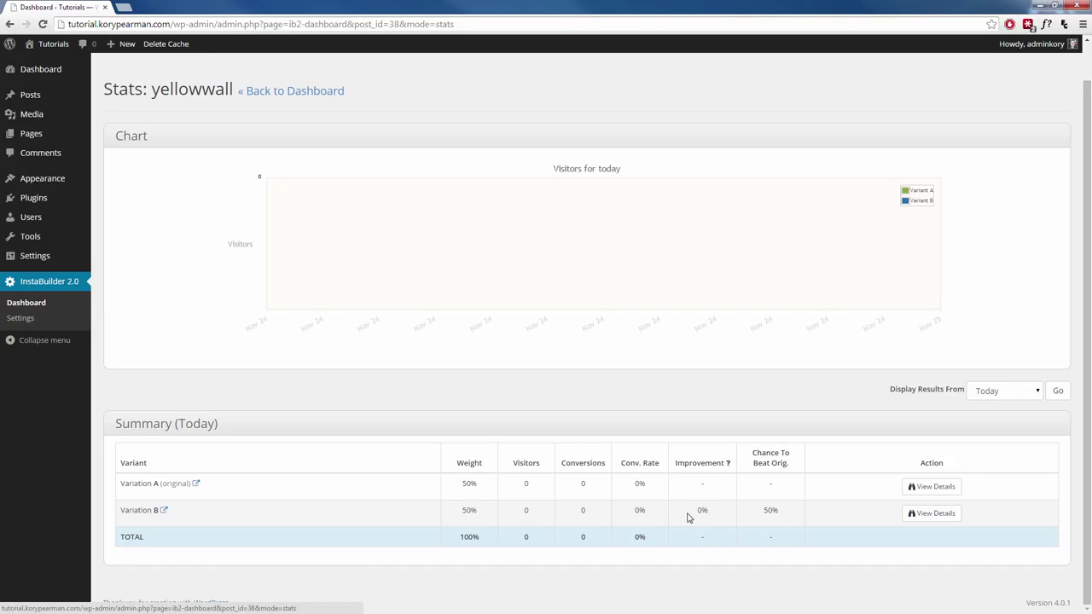
pyautogui.moveTo(688, 515); pyautogui.dragTo(713, 513)
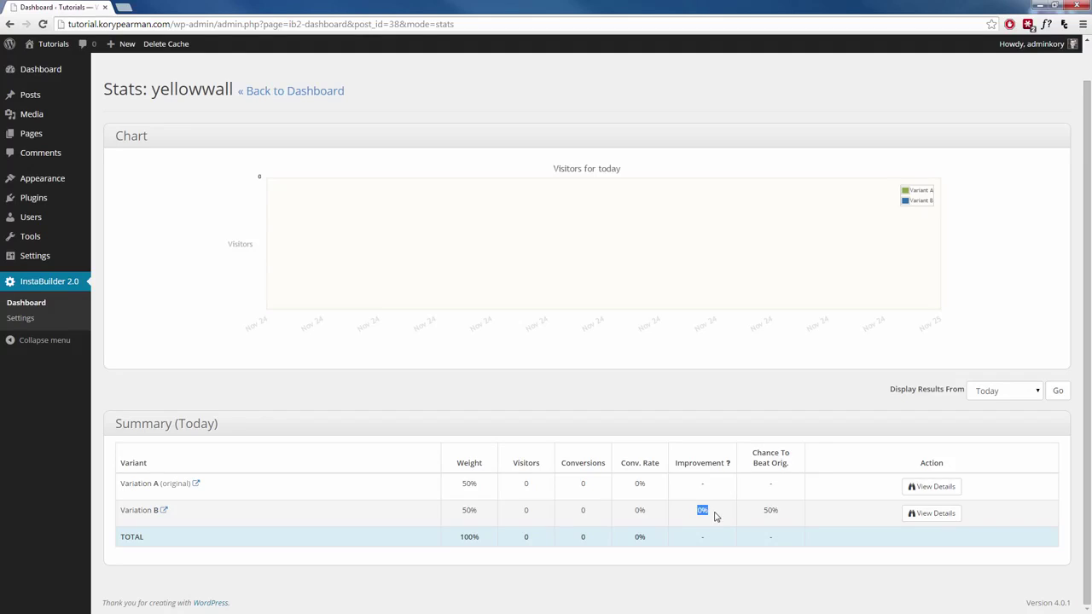
pyautogui.click(756, 514)
pyautogui.moveTo(761, 515); pyautogui.dragTo(781, 512)
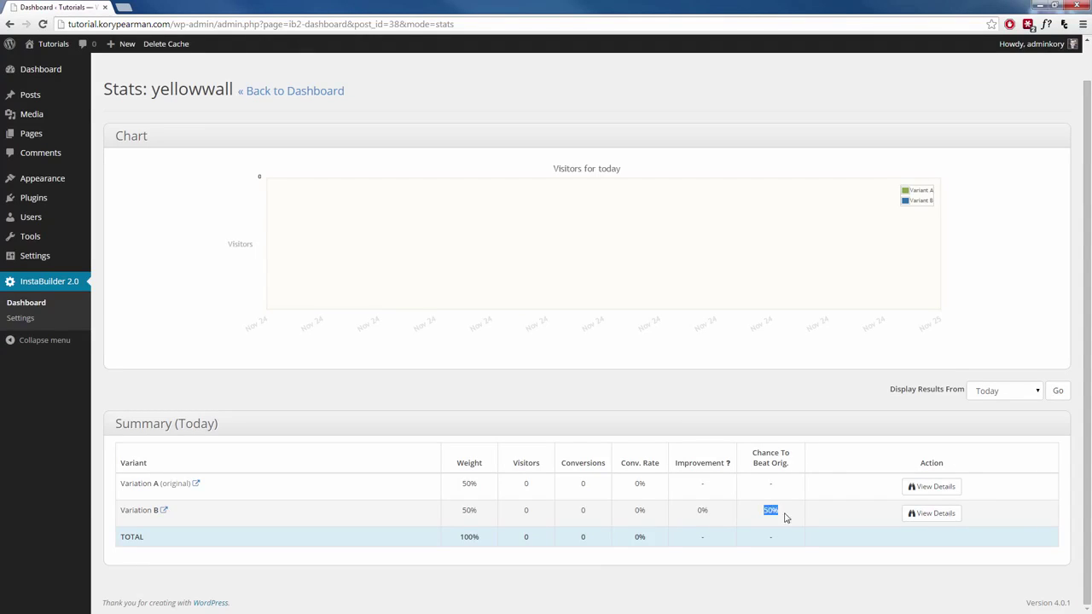